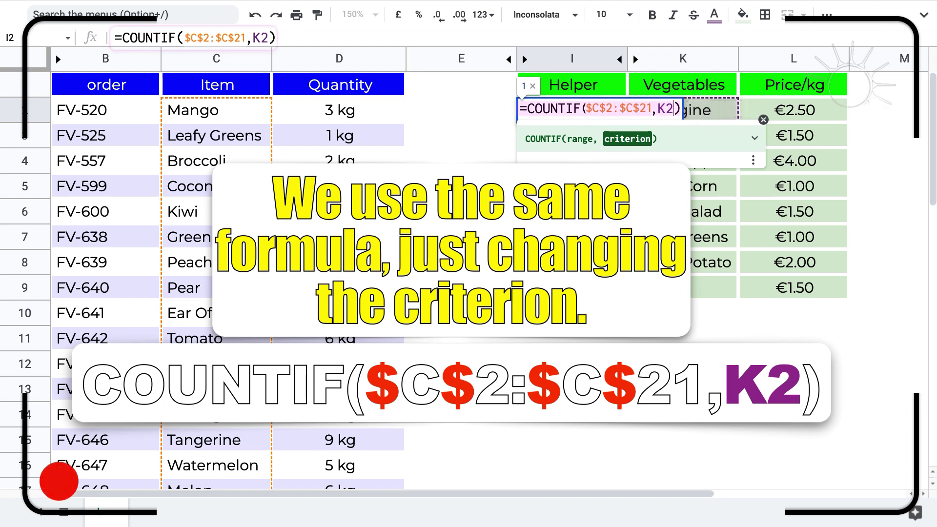
# Fill the COUNTIF helper formula down I2:I9 for every vegetable.
pyautogui.hotkey('ctrl', 'Return')
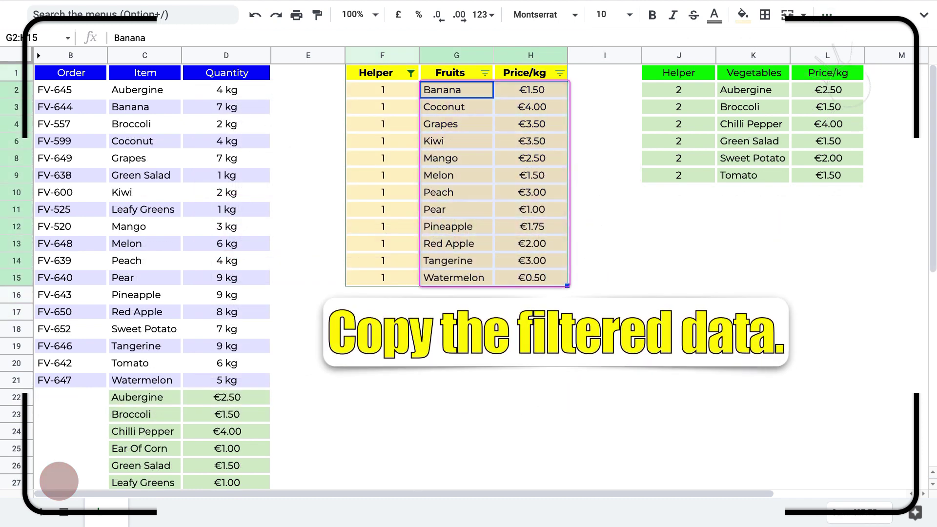
# Copy the filtered fruit names and prices in G2:H15.
pyautogui.hotkey('ctrl', 'c')
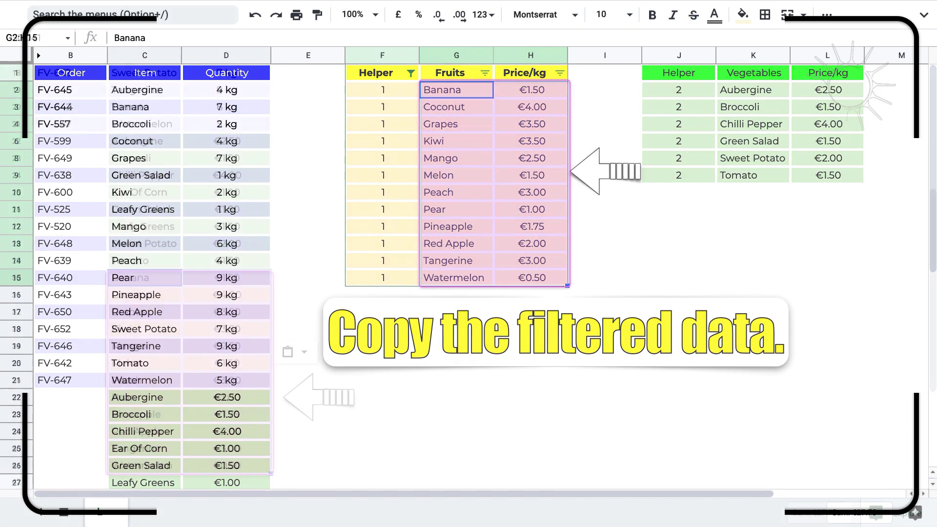